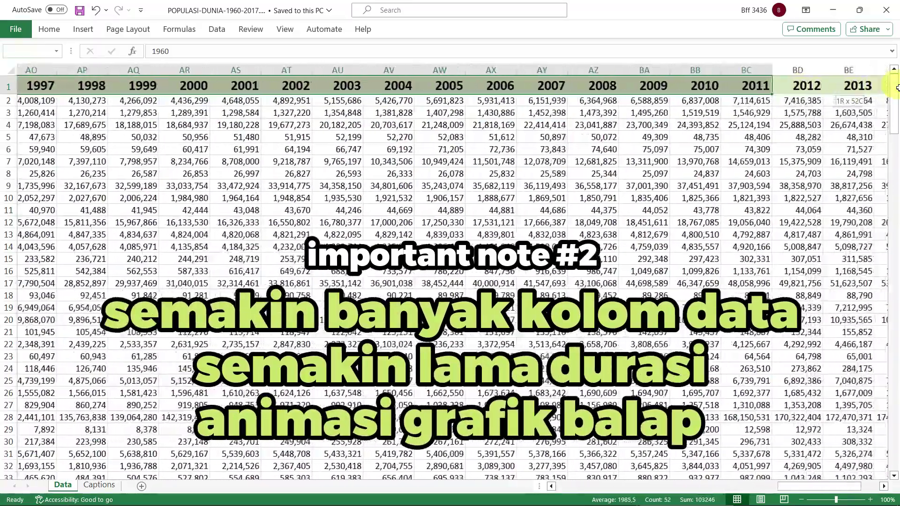
{"action": "left_click", "coordinate": [801, 500]}
{"action": "left_click", "coordinate": [801, 500]}
{"action": "left_click", "coordinate": [802, 500]}
{"action": "left_click", "coordinate": [801, 499]}
{"action": "left_click", "coordinate": [801, 499]}
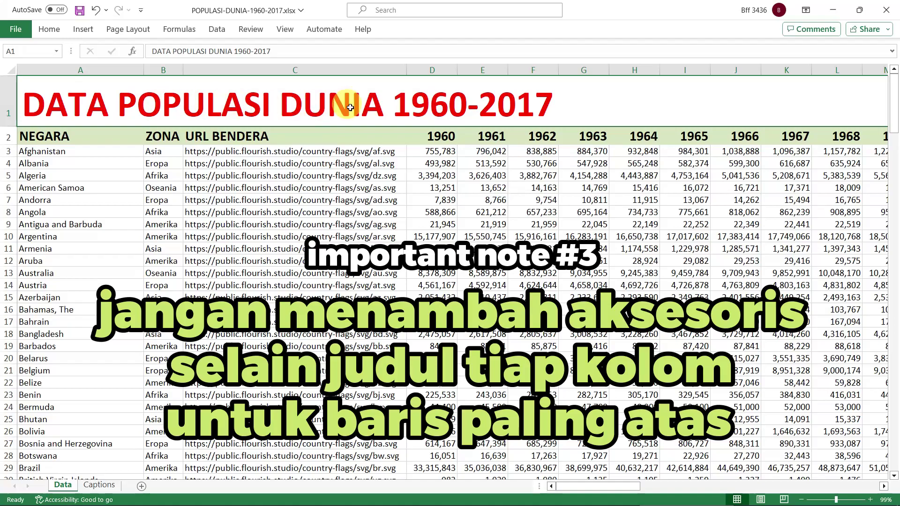
Step: Delete the title row above the column headings in the Data sheet
{"action": "right_click", "coordinate": [9, 100]}
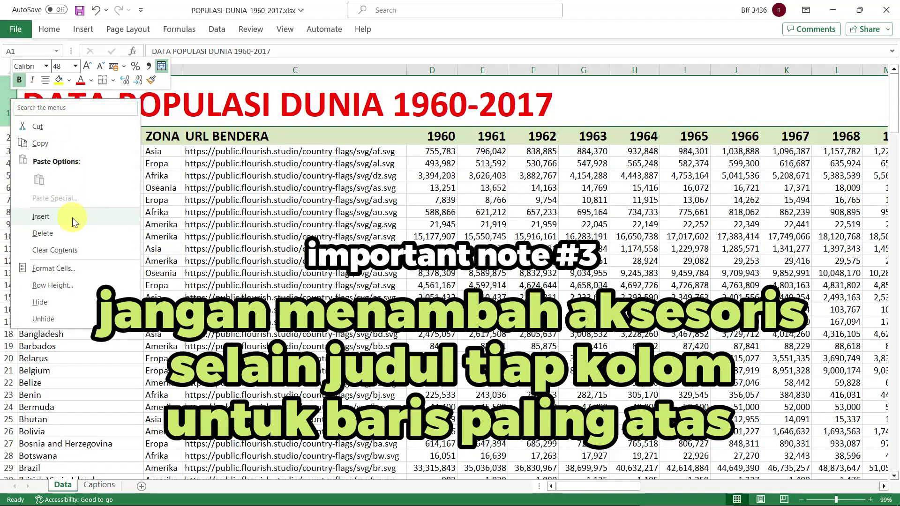
{"action": "left_click", "coordinate": [77, 237]}
Step: Highlight the NEGARA, ZONA, URL BENDERA and 1960 columns one after another to review the data structure
{"action": "left_click", "coordinate": [80, 70]}
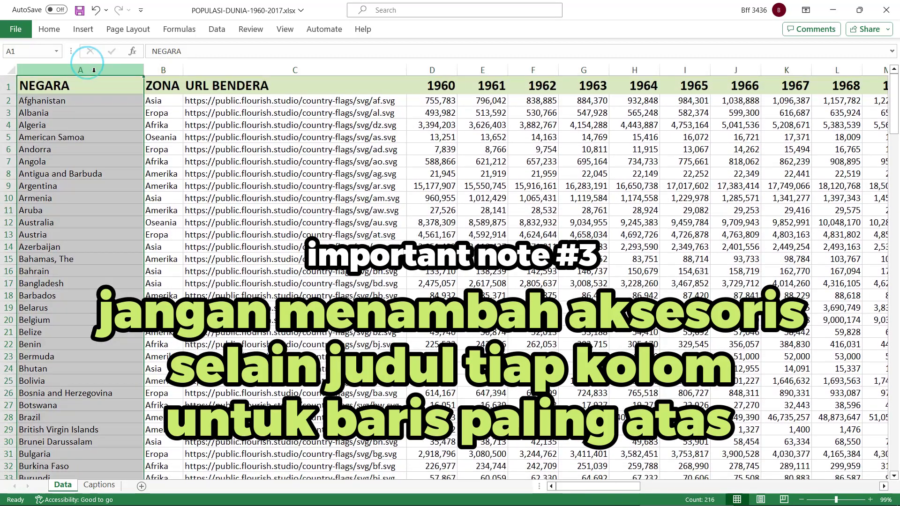
{"action": "left_click", "coordinate": [155, 69]}
{"action": "left_click_drag", "start_coordinate": [155, 68], "coordinate": [211, 66]}
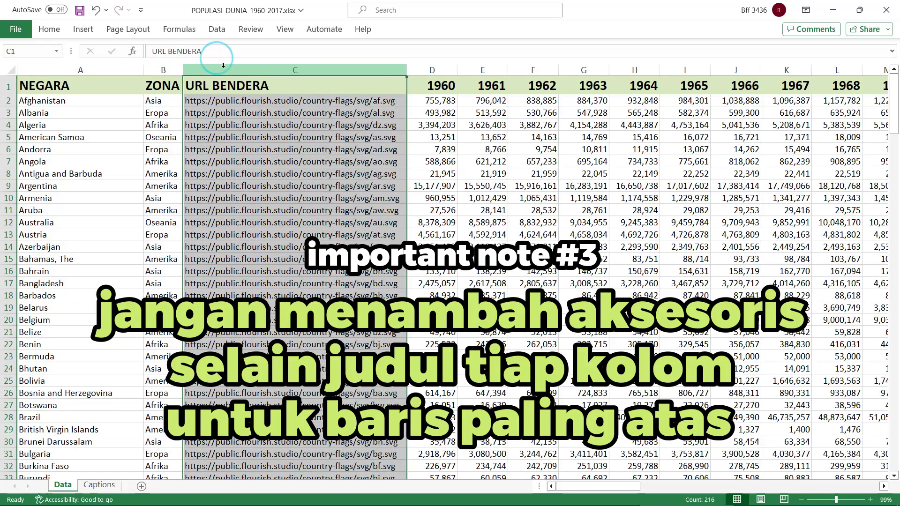
{"action": "left_click", "coordinate": [428, 69]}
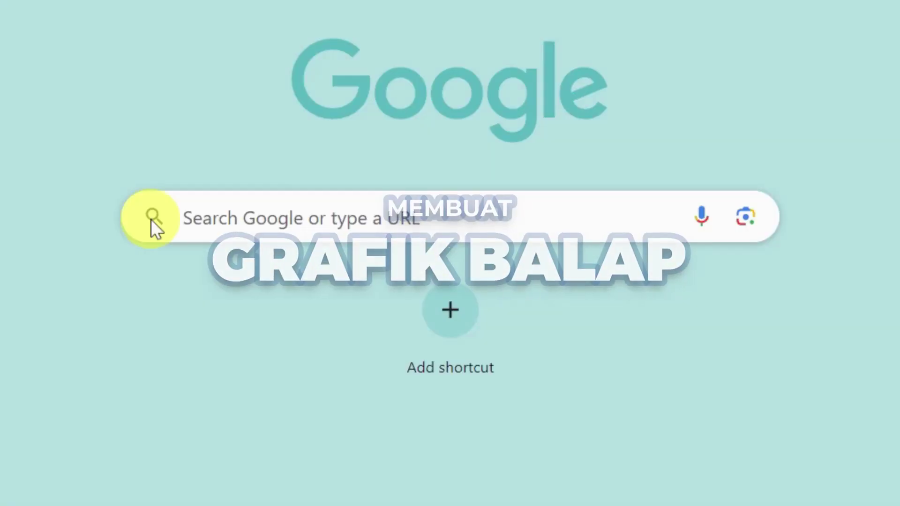
Step: Switch to the browser, search Google for "FLOURISH STUDIO" and open the Flourish website
{"action": "left_click", "coordinate": [150, 218]}
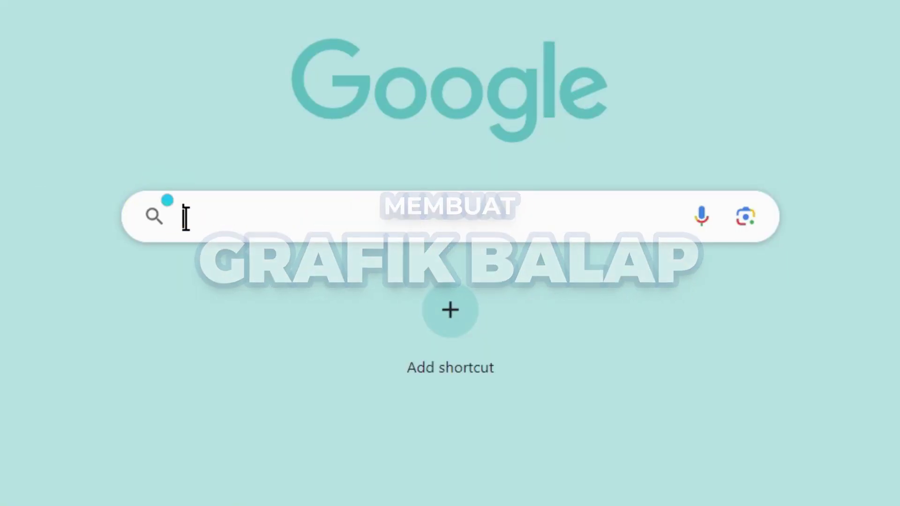
{"action": "type", "text": "FLOURISH "}
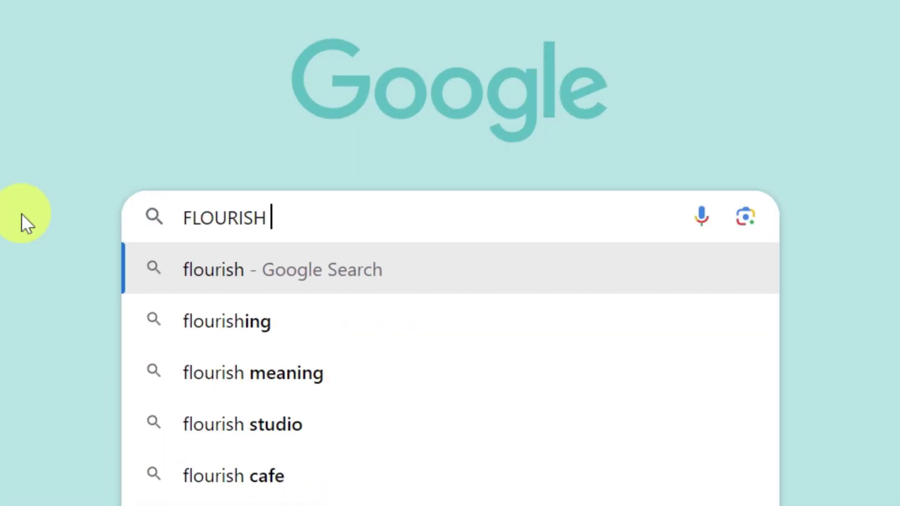
{"action": "type", "text": "STUDIO"}
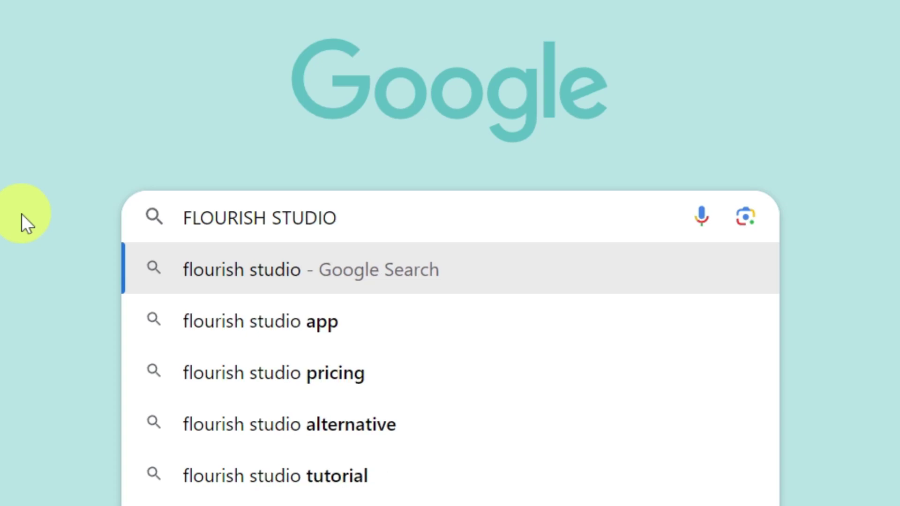
{"action": "key", "text": "Return"}
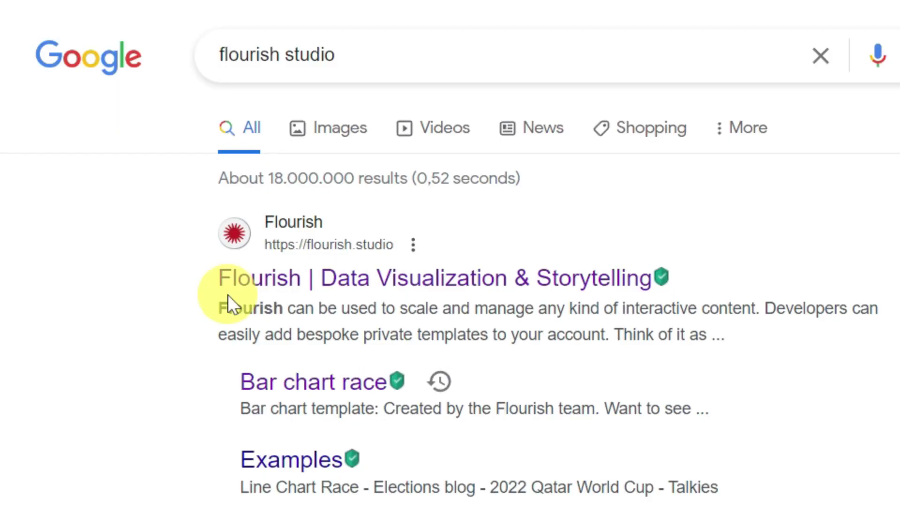
{"action": "left_click", "coordinate": [512, 289]}
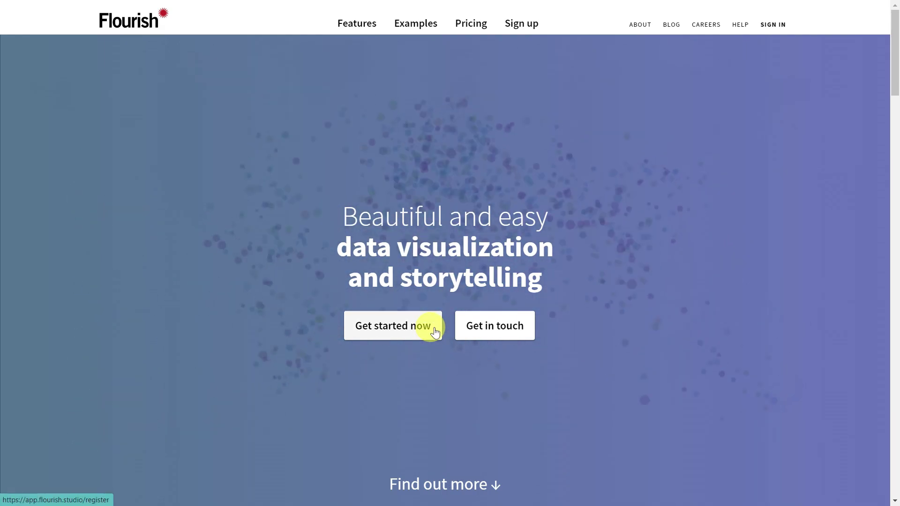
Step: Get started with Flourish and create a new visualization
{"action": "left_click", "coordinate": [435, 332]}
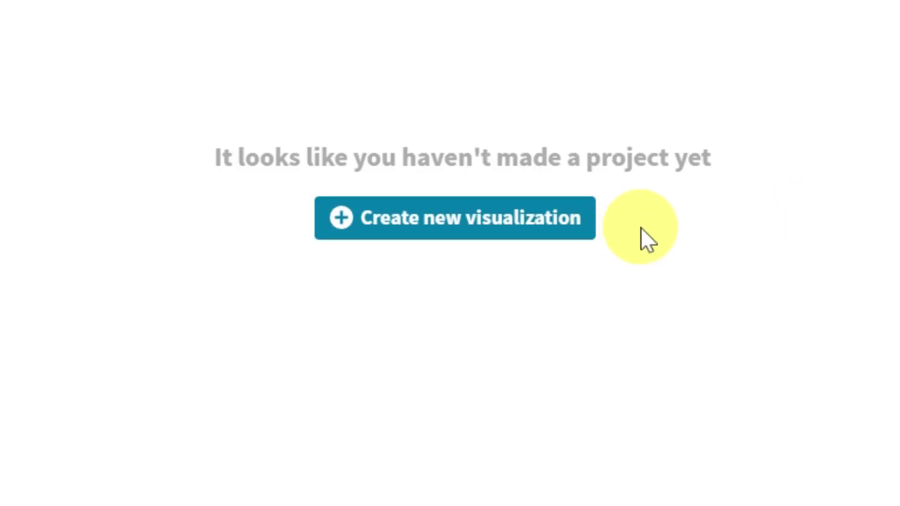
{"action": "left_click", "coordinate": [572, 220]}
{"action": "left_click", "coordinate": [573, 231]}
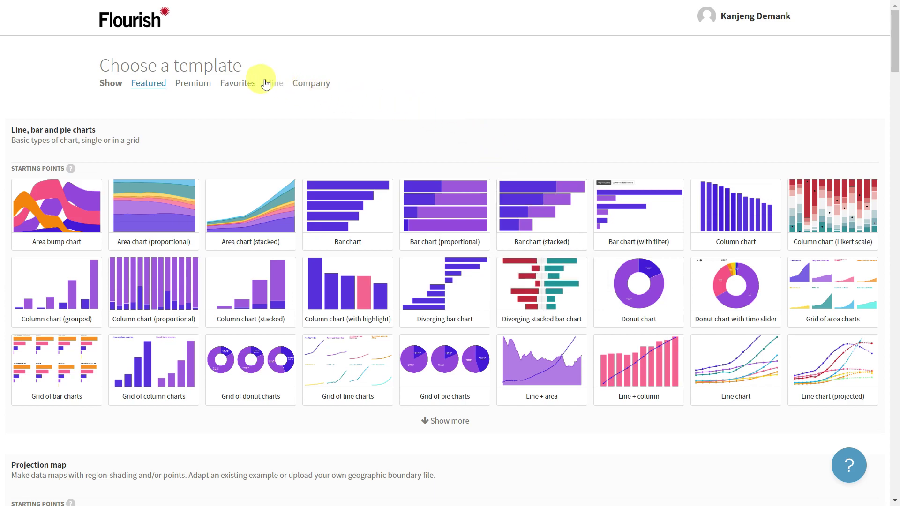
Step: Choose the Bar chart race starting point from the template gallery
{"action": "left_click_drag", "start_coordinate": [100, 65], "coordinate": [251, 62]}
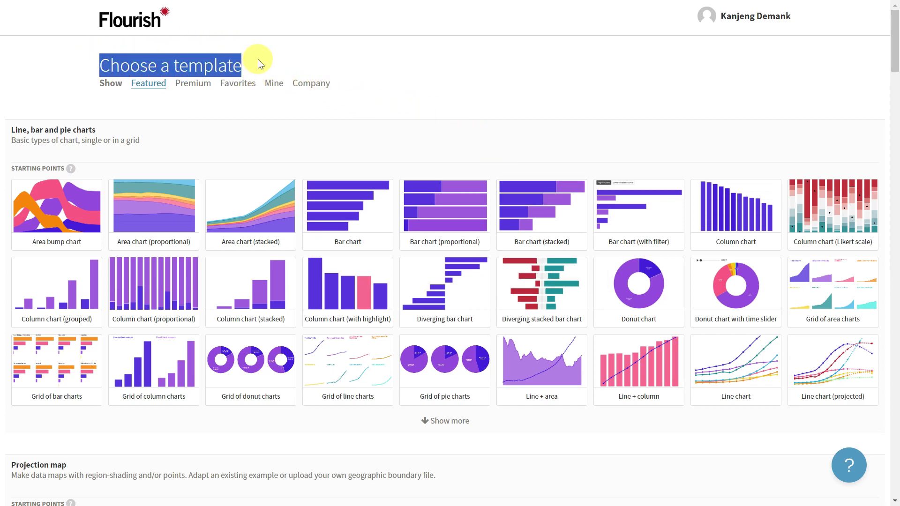
{"action": "left_click", "coordinate": [258, 59]}
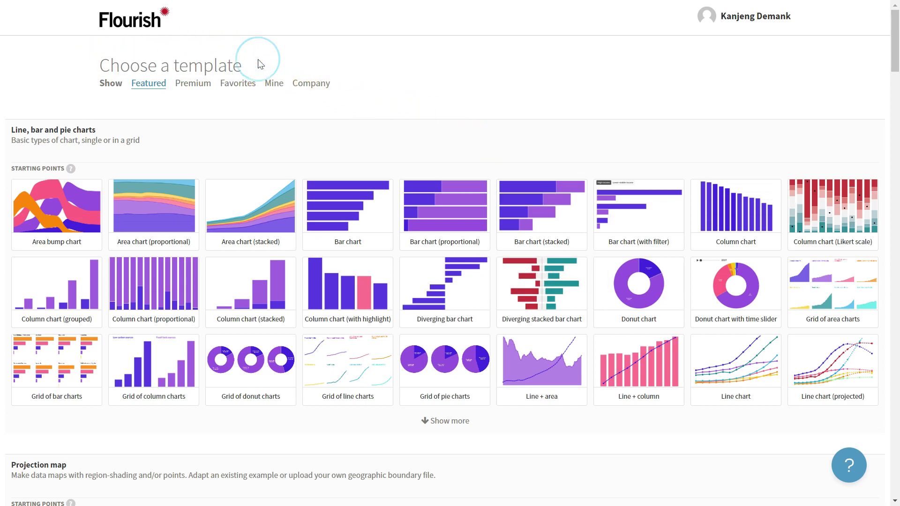
{"action": "scroll", "coordinate": [2, 107], "scroll_direction": "down", "scroll_amount": 2}
{"action": "scroll", "coordinate": [1, 108], "scroll_direction": "down", "scroll_amount": 15}
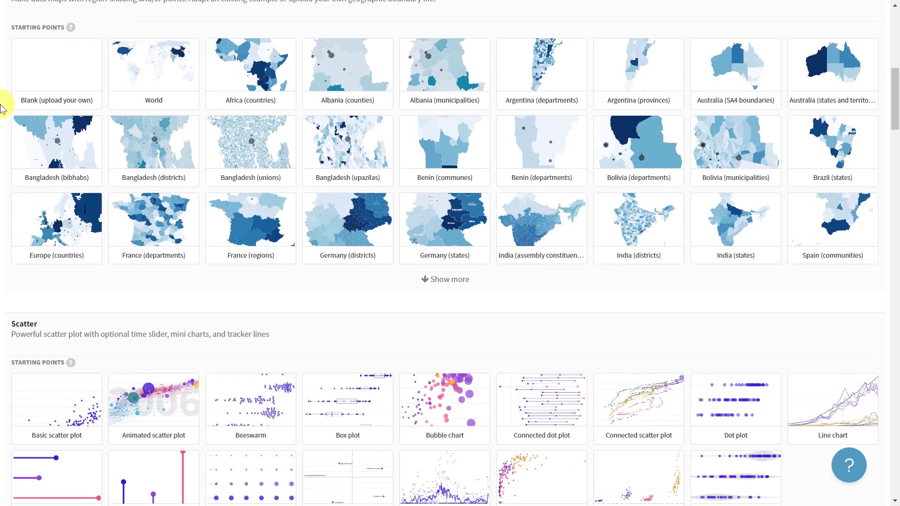
{"action": "scroll", "coordinate": [1, 108], "scroll_direction": "down", "scroll_amount": 5}
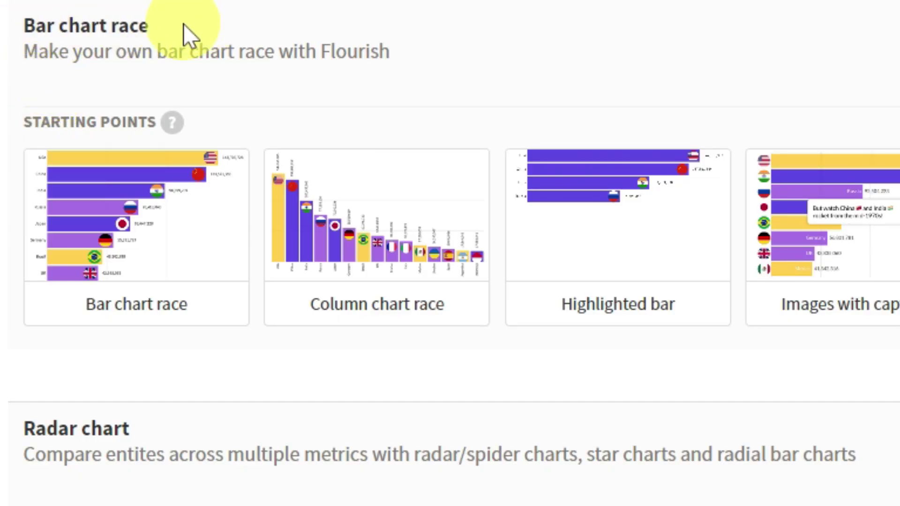
{"action": "mouse_move", "coordinate": [227, 251]}
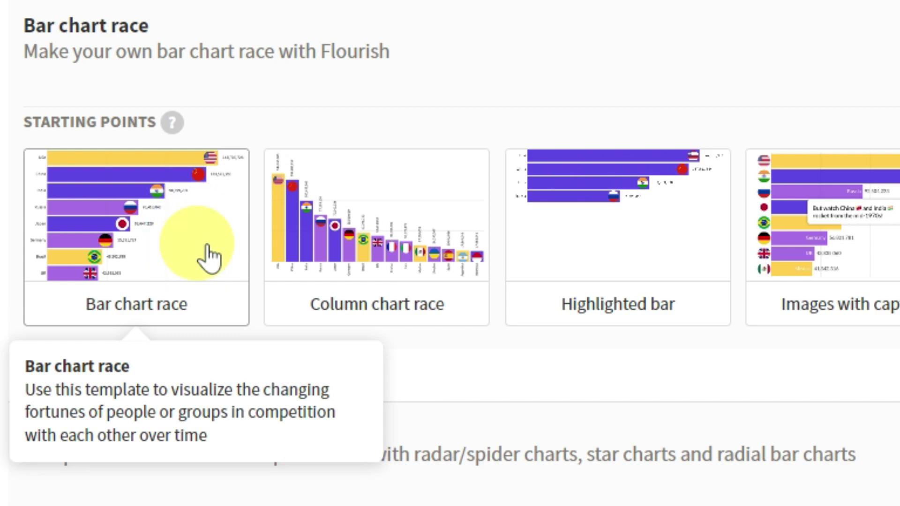
{"action": "left_click", "coordinate": [210, 256]}
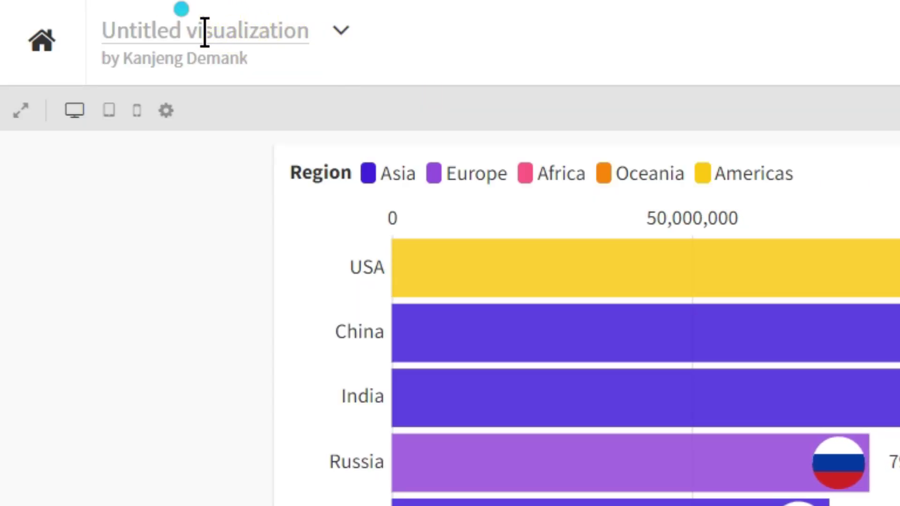
Step: Rename the untitled visualization as GRAFIK BALAP
{"action": "left_click", "coordinate": [82, 13]}
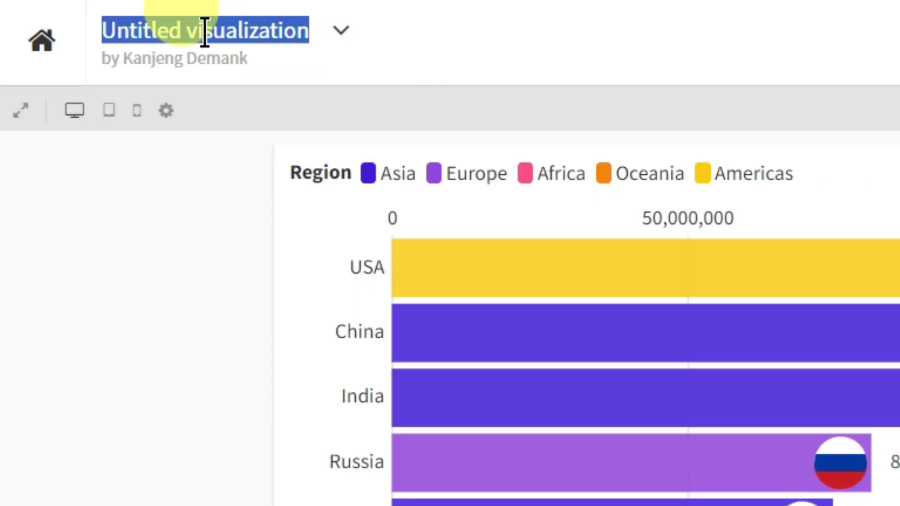
{"action": "type", "text": "GRAFIK BALAP"}
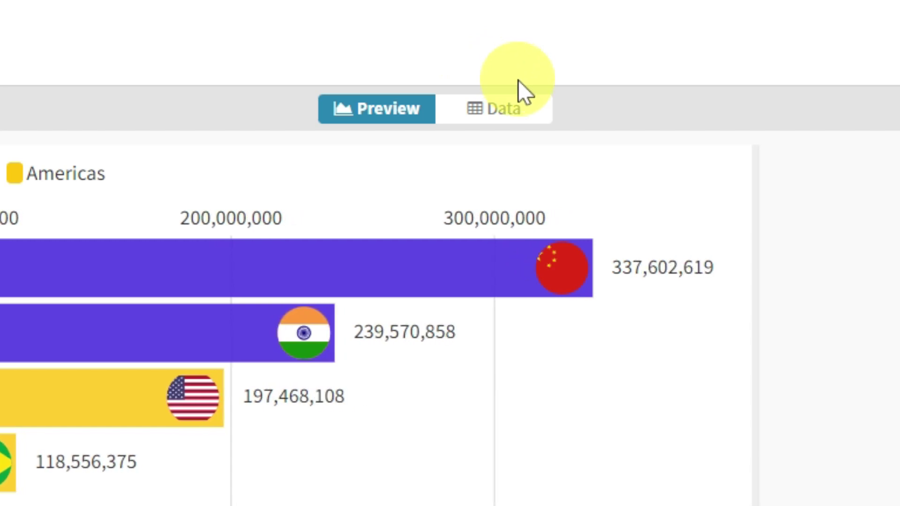
Step: Upload the workbook POPULASI-DUNIA-1960-2017.xlsx as the visualization's data source
{"action": "left_click", "coordinate": [534, 121]}
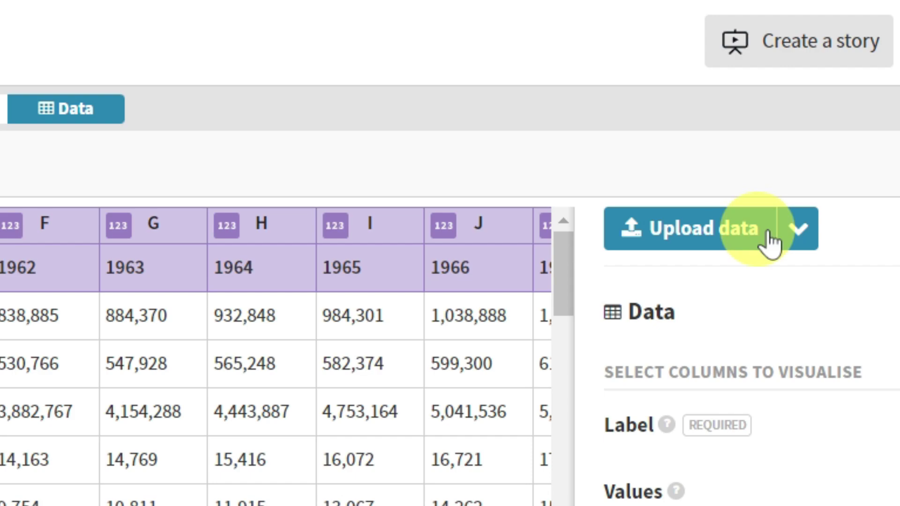
{"action": "left_click", "coordinate": [769, 242]}
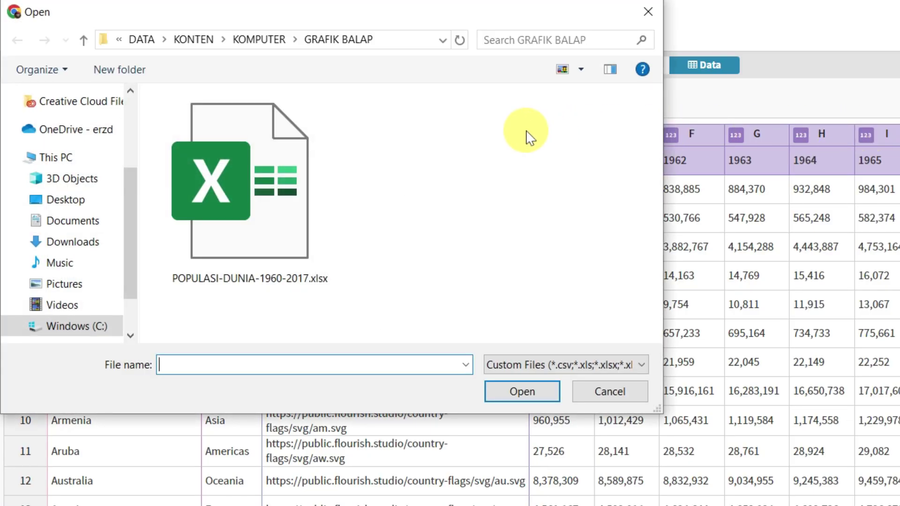
{"action": "left_click", "coordinate": [287, 168]}
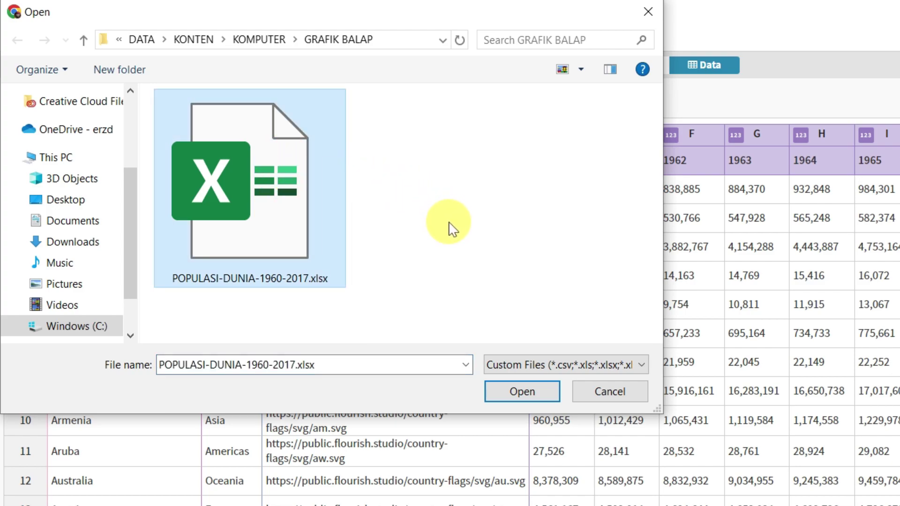
{"action": "left_click", "coordinate": [553, 395]}
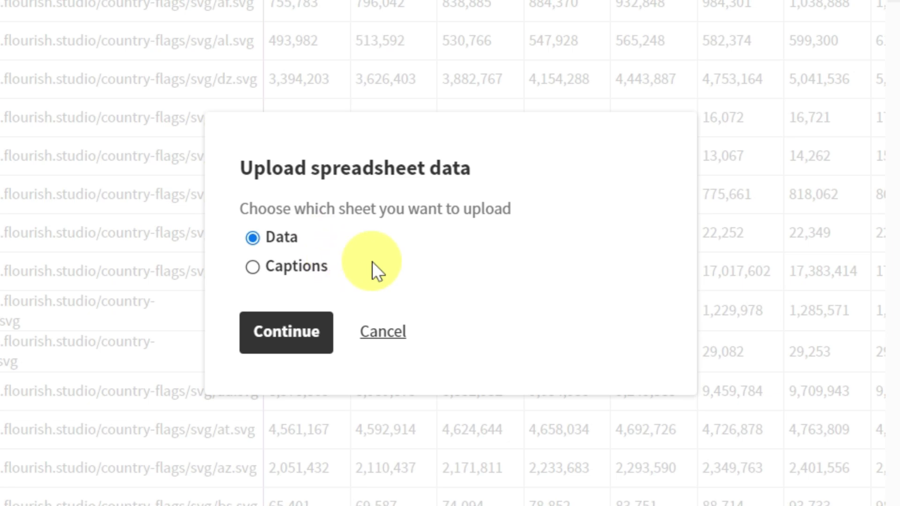
Step: Import the workbook's Data sheet, keeping data type interpretation and automatic column selection enabled
{"action": "left_click", "coordinate": [324, 355]}
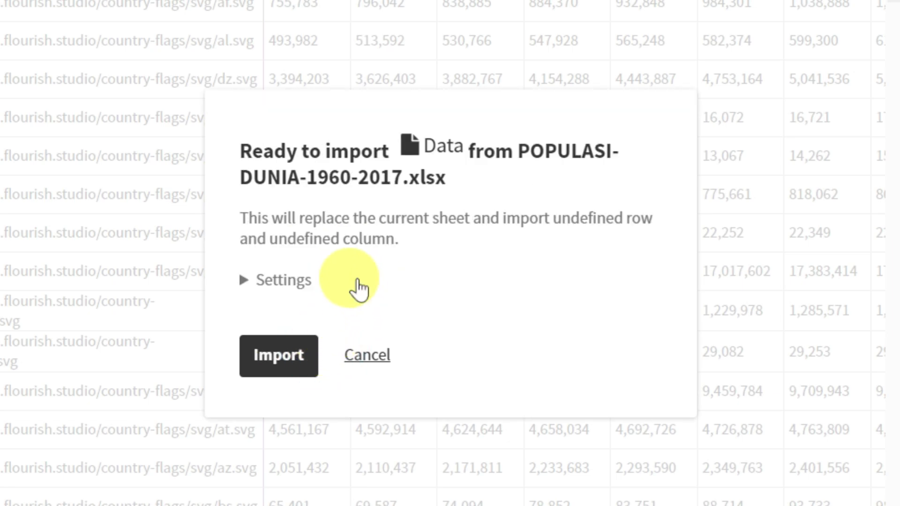
{"action": "left_click", "coordinate": [244, 280]}
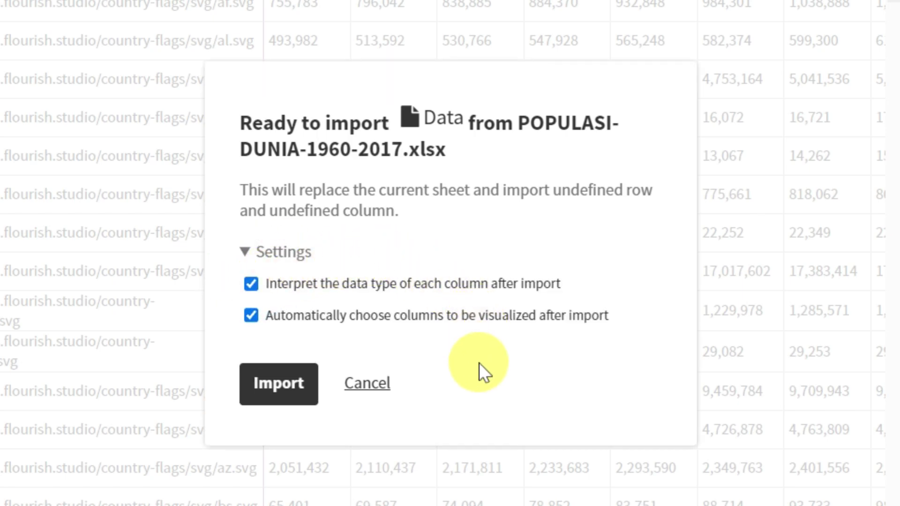
{"action": "left_click", "coordinate": [317, 392]}
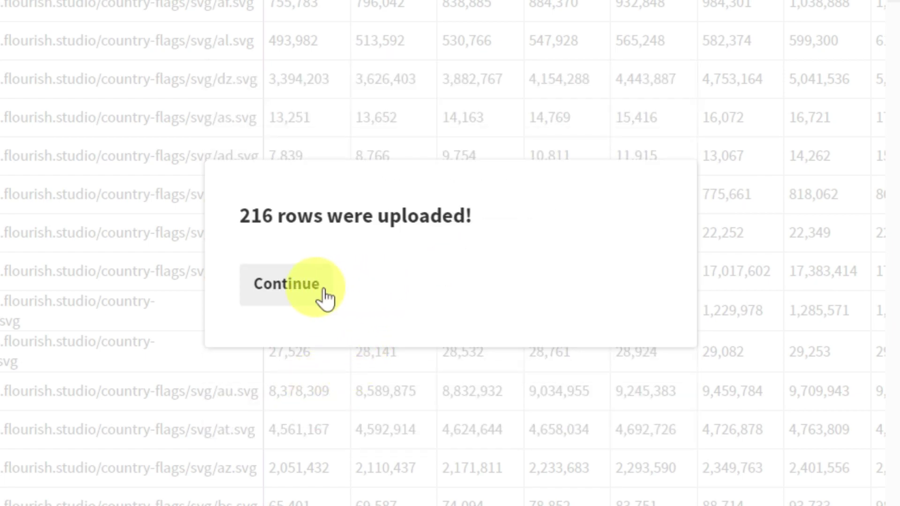
{"action": "left_click", "coordinate": [316, 287]}
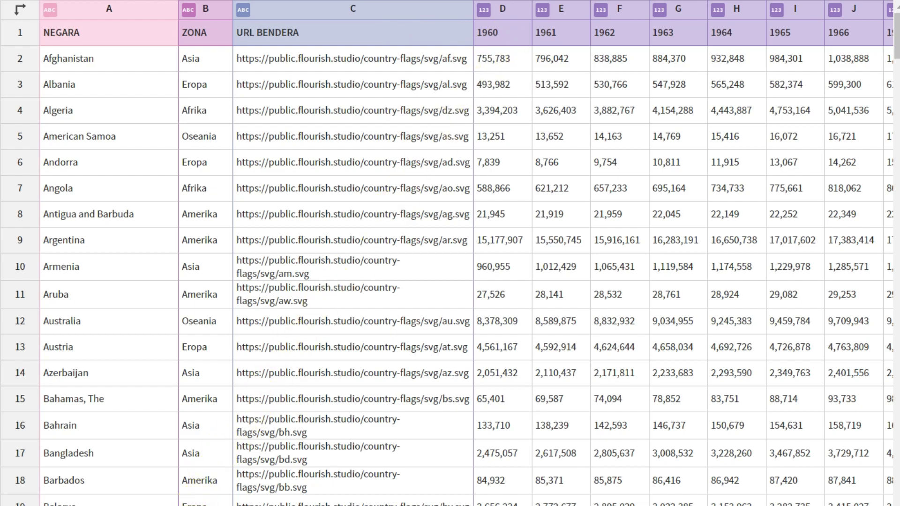
Step: Check the imported year columns through 2017 and preview the resulting bar chart race with its ZONA legend
{"action": "scroll", "coordinate": [450, 253], "scroll_direction": "right", "scroll_amount": 20}
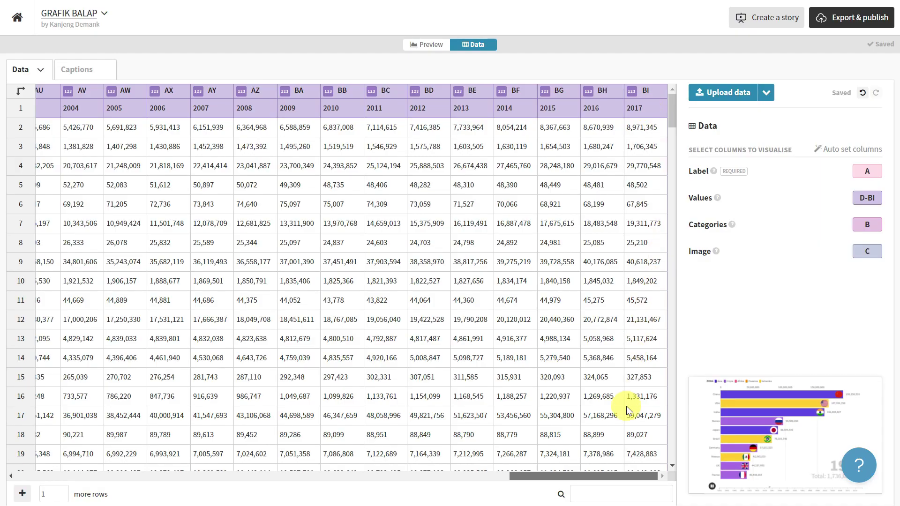
{"action": "left_click_drag", "start_coordinate": [614, 476], "coordinate": [61, 477]}
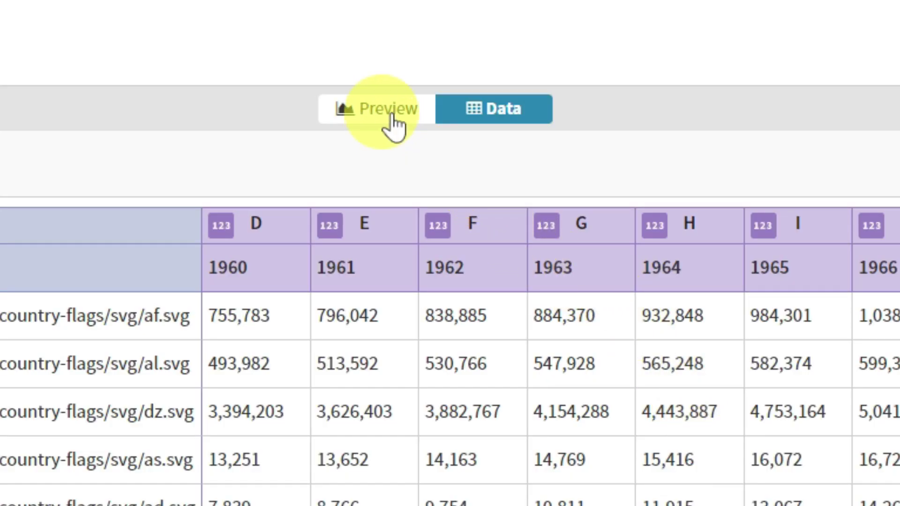
{"action": "left_click", "coordinate": [423, 121]}
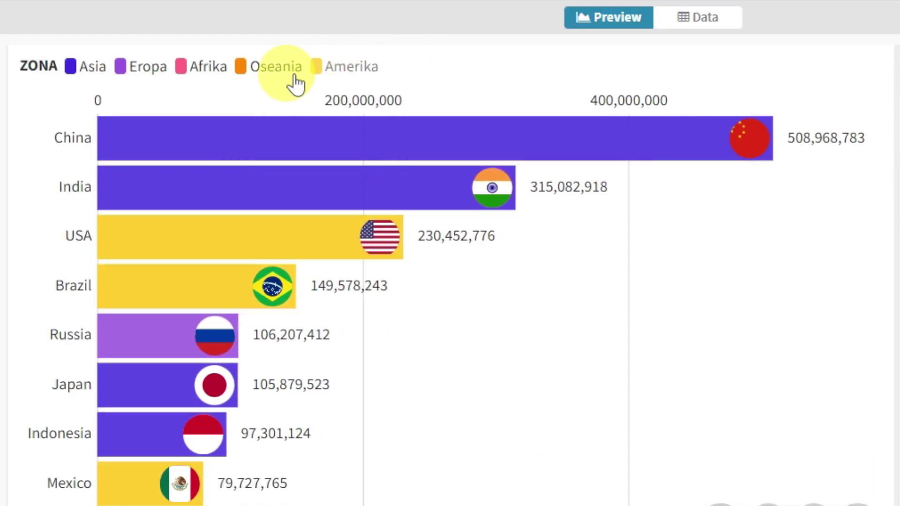
{"action": "left_click", "coordinate": [80, 75]}
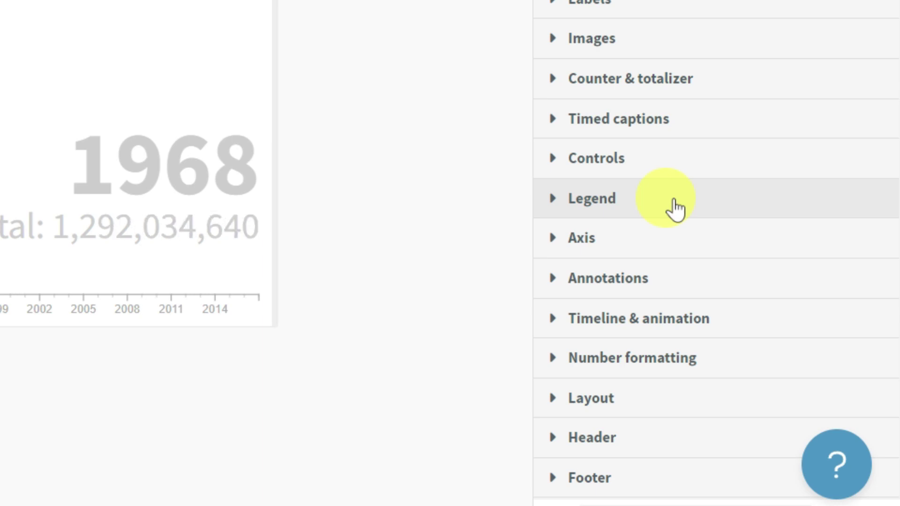
Step: Disable the chart's color legend and enable it again
{"action": "left_click", "coordinate": [674, 207]}
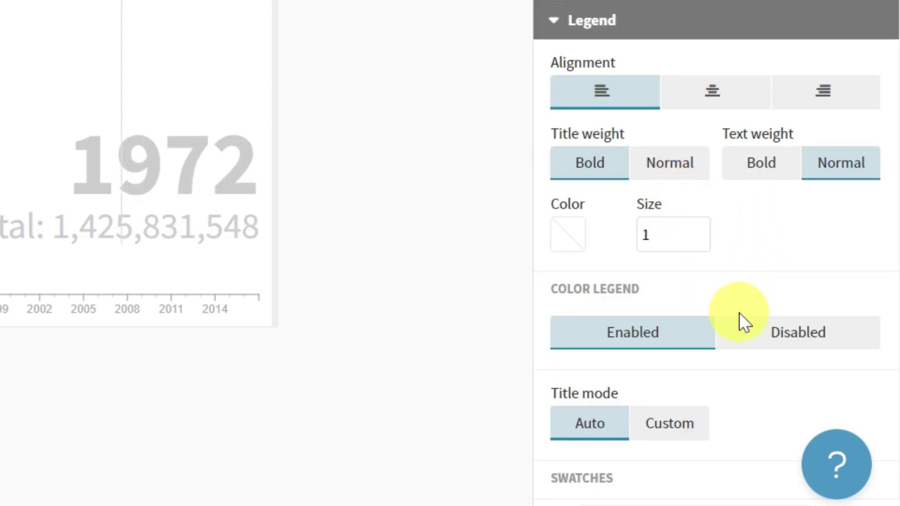
{"action": "left_click", "coordinate": [852, 345]}
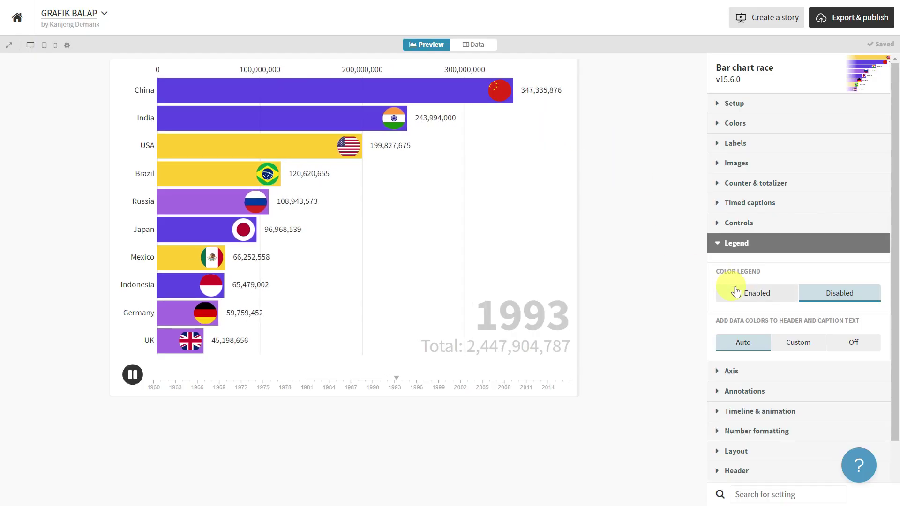
{"action": "left_click", "coordinate": [782, 292]}
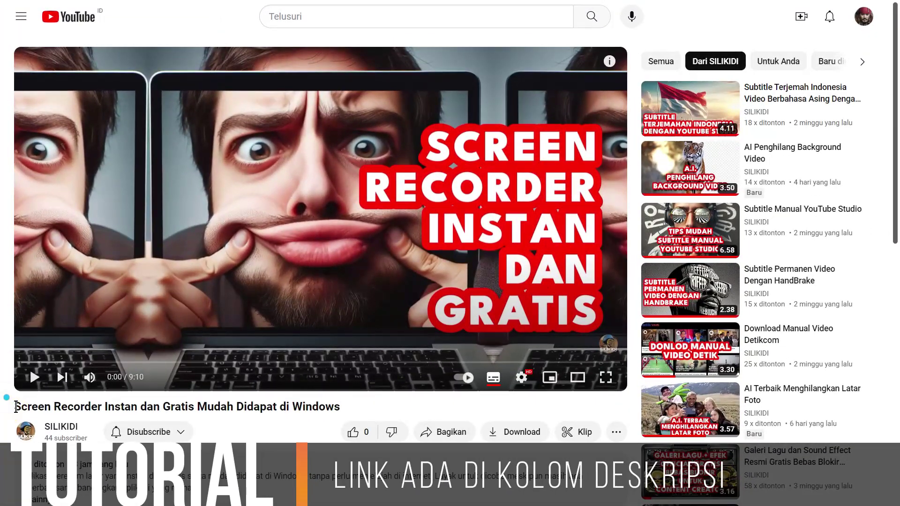
{"action": "left_click_drag", "start_coordinate": [16, 407], "coordinate": [347, 406]}
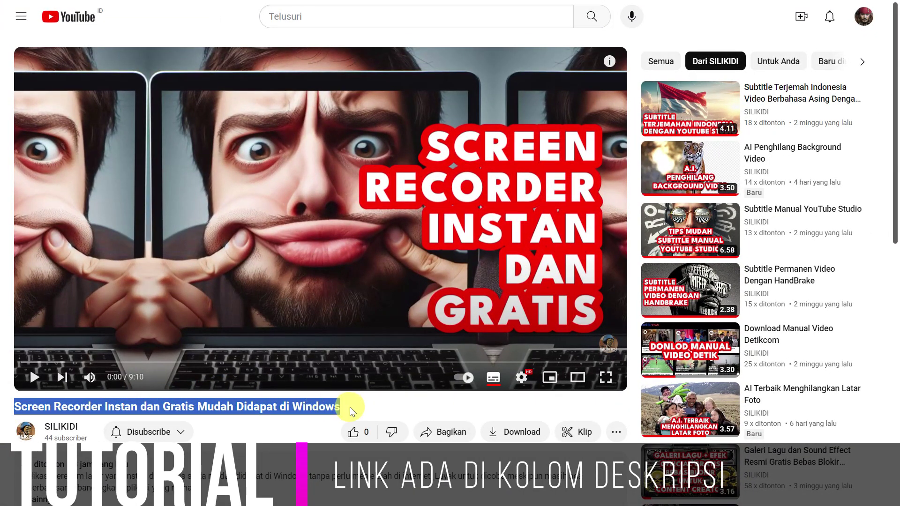